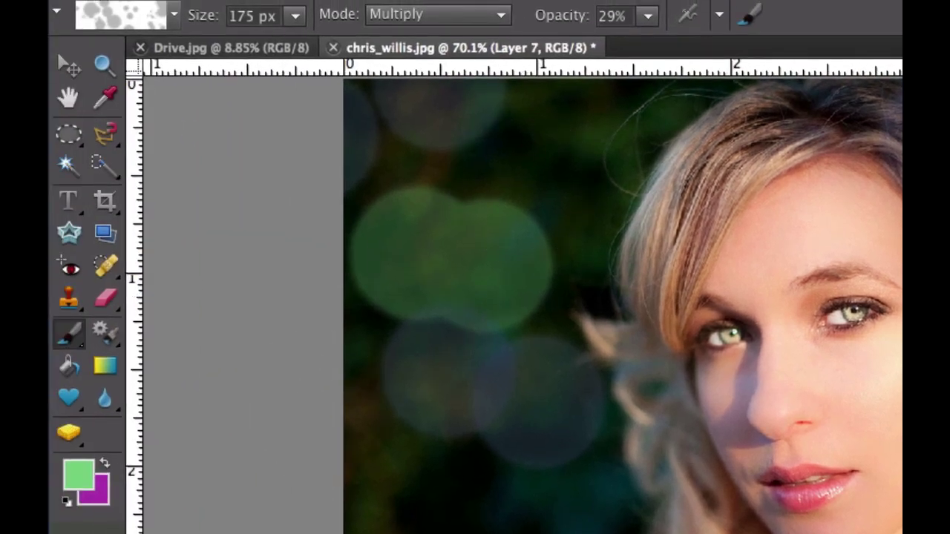
click(80, 476)
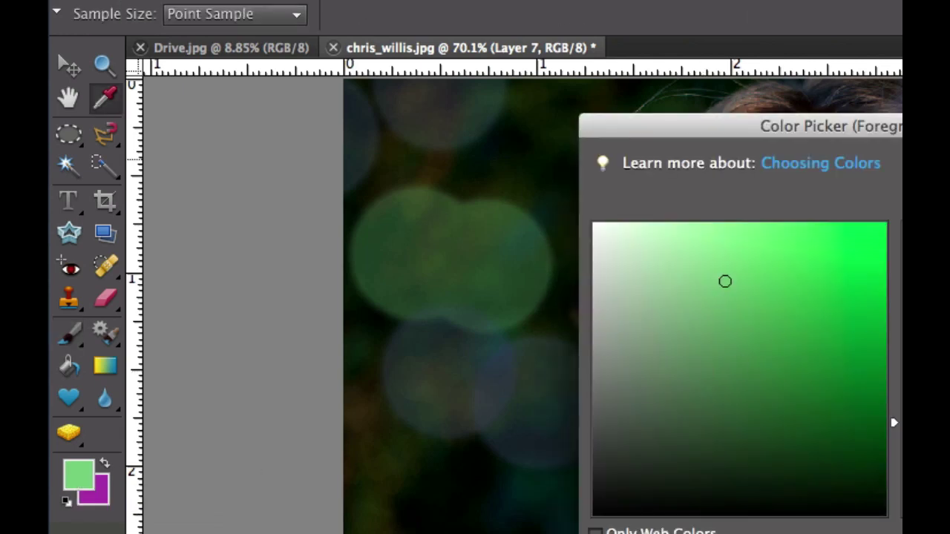
key(Return)
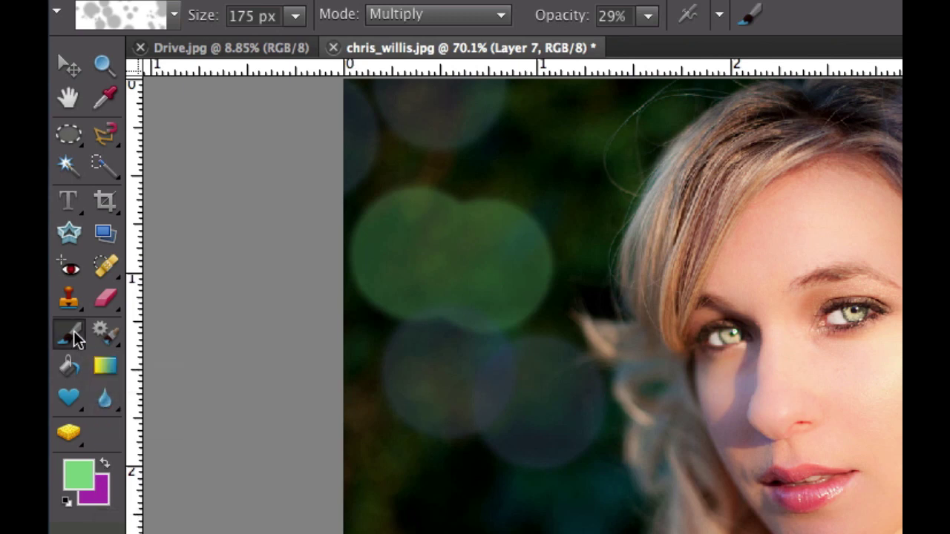
Switch to the 19 px hard round brush preset and enlarge it to 150 px.
click(175, 15)
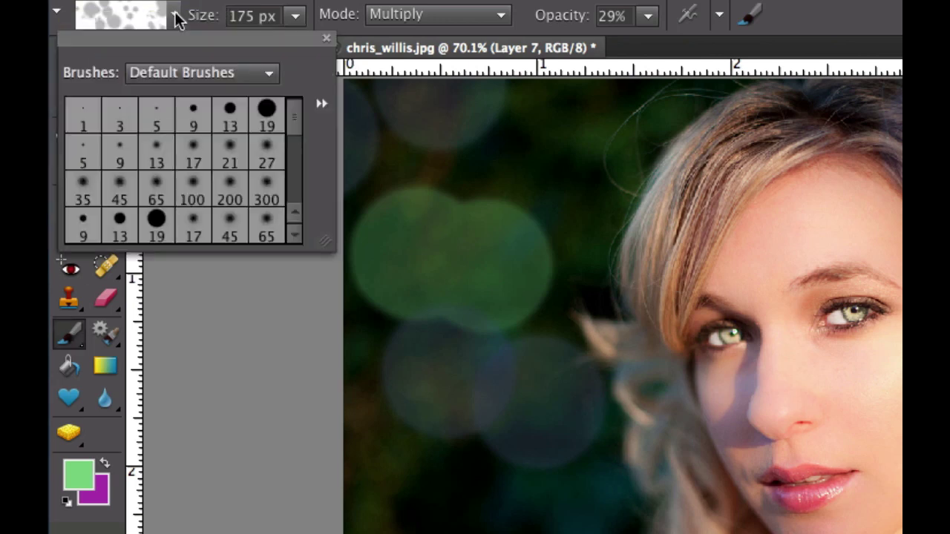
click(269, 124)
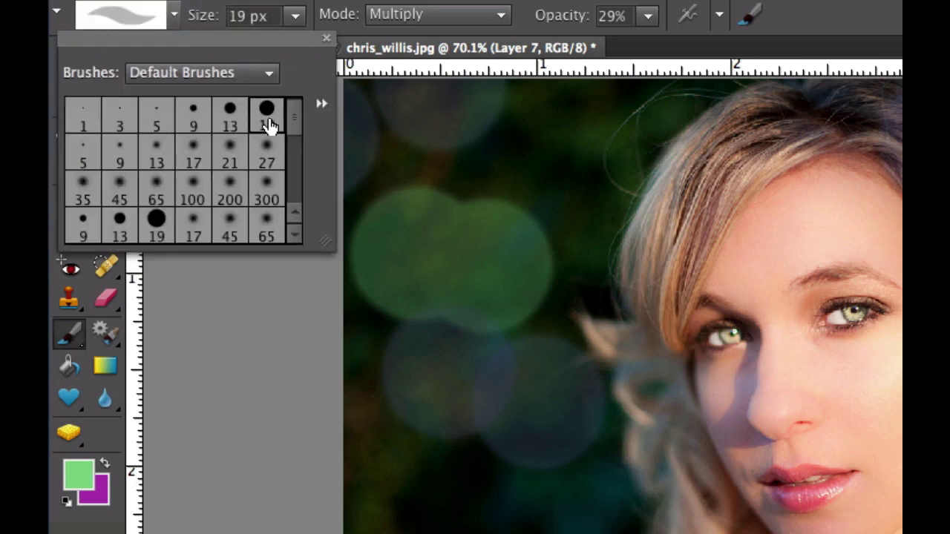
click(256, 355)
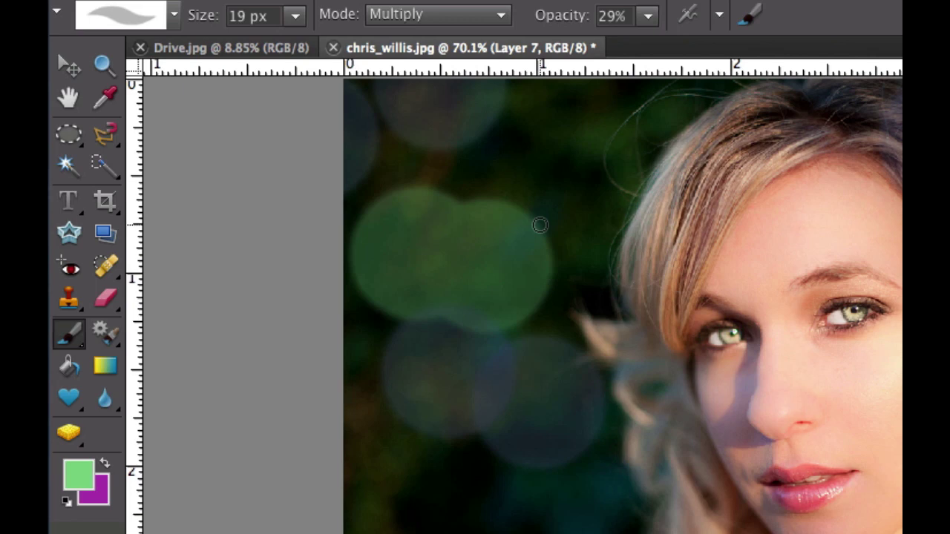
key(bracketright)
key(bracketright)
key(bracketright)
key(bracketright)
key(bracketright)
key(bracketright)
key(bracketright)
key(bracketright)
key(bracketright)
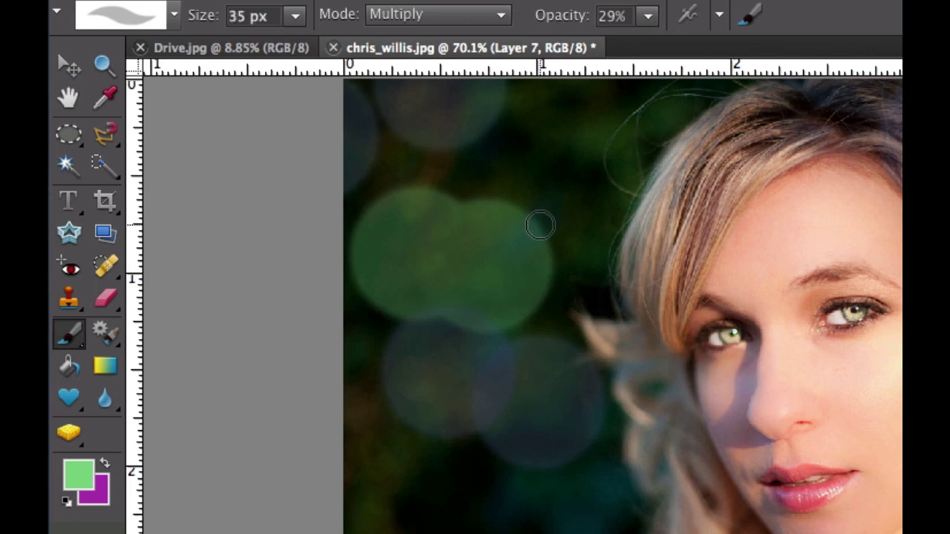
key(bracketright)
key(bracketright)
key(bracketright)
key(bracketright)
key(bracketright)
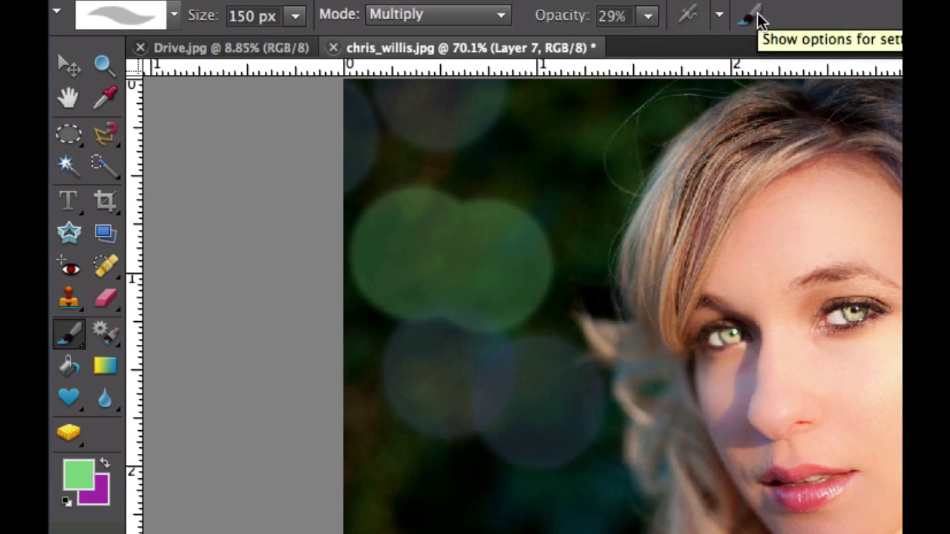
In the brush's additional settings, set Hue Jitter and Scatter to 100%, Spacing 151%, Hardness 80%.
click(759, 20)
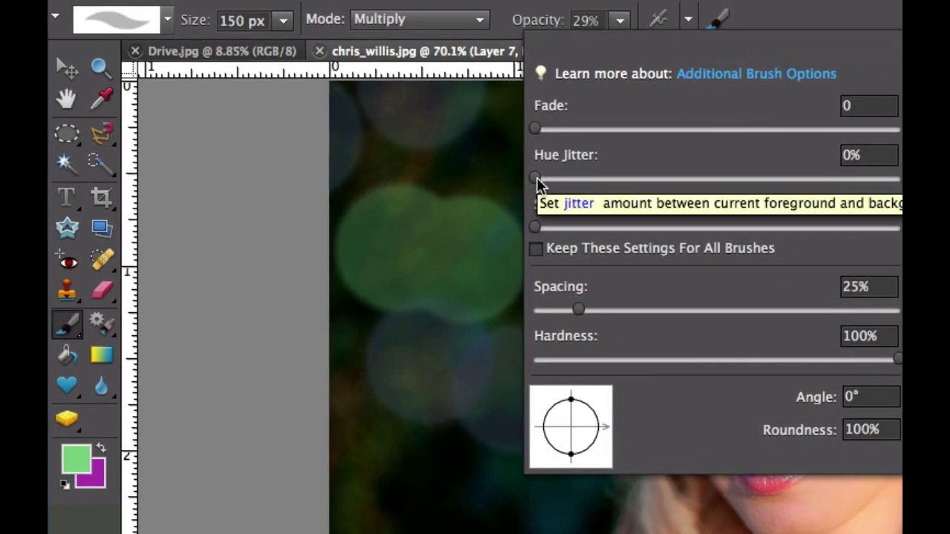
drag(536, 179, 900, 178)
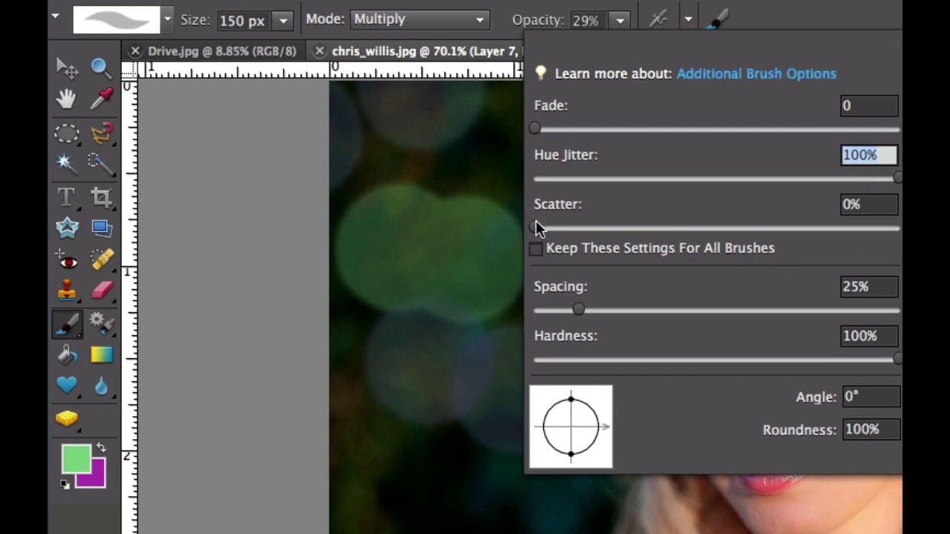
drag(536, 228, 850, 230)
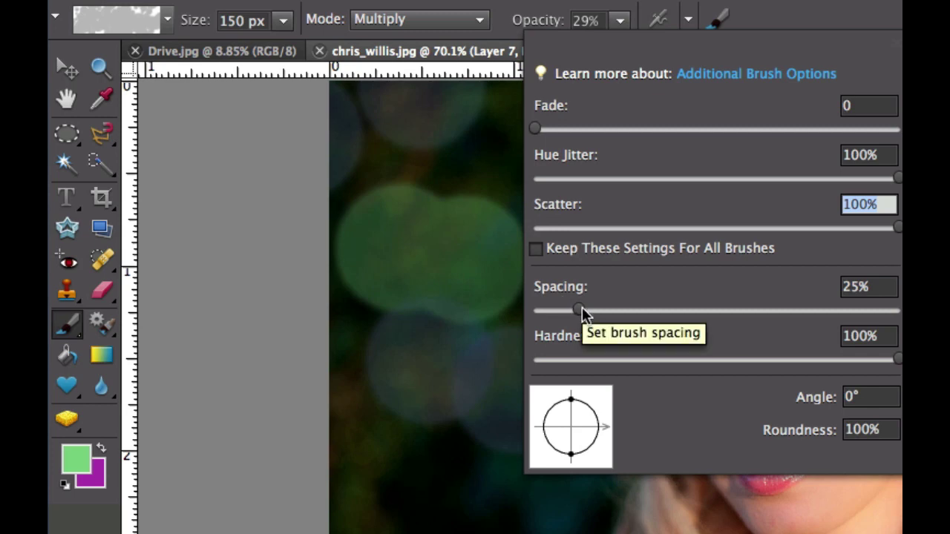
drag(582, 312, 765, 312)
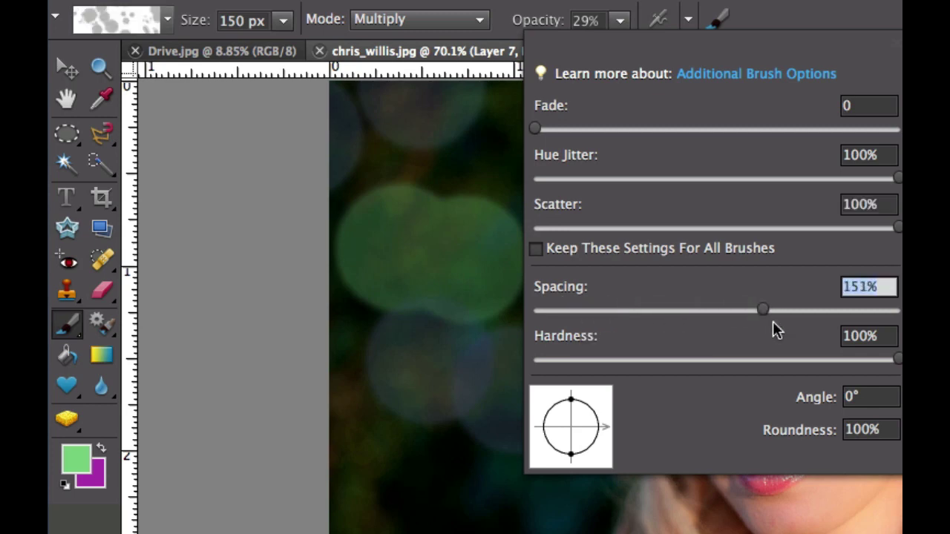
drag(900, 360, 827, 365)
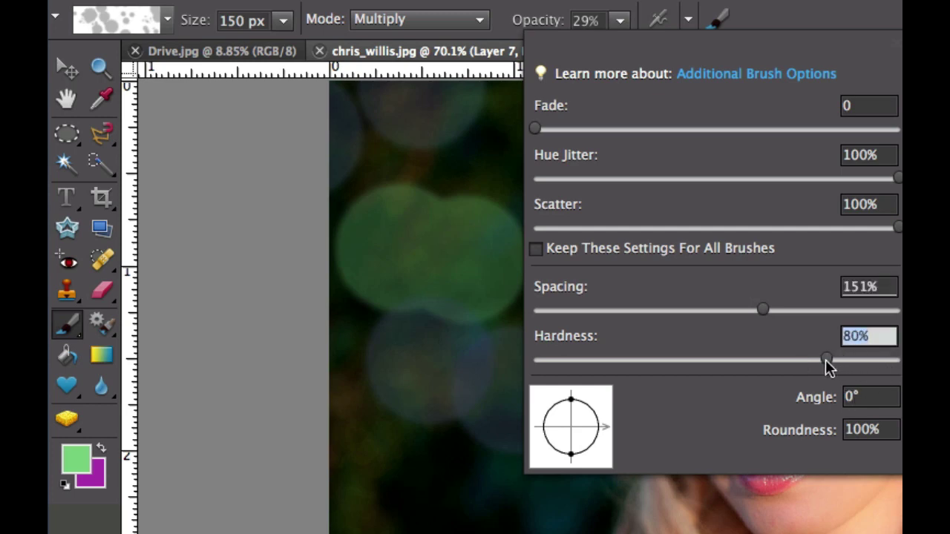
Save the current brush as a new preset named Hard Round 150 1.
click(208, 153)
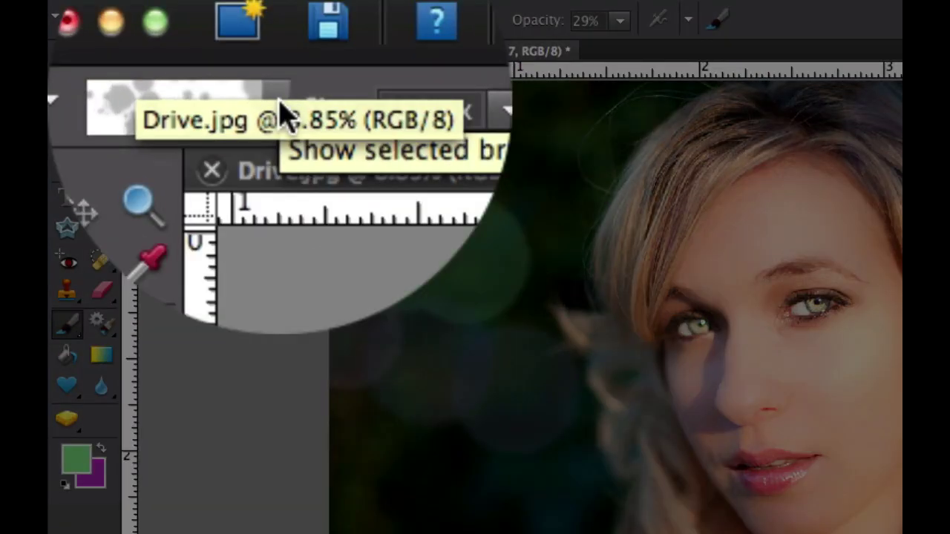
click(280, 111)
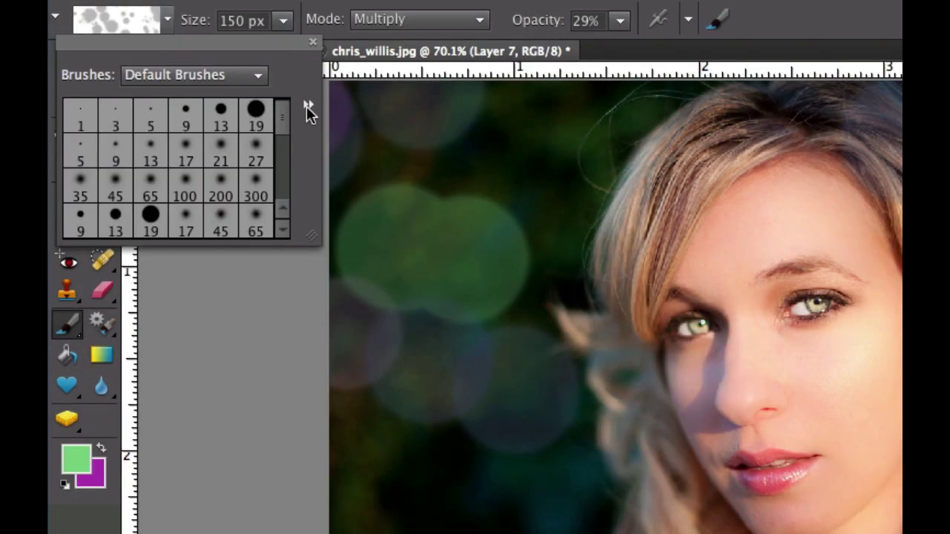
click(307, 106)
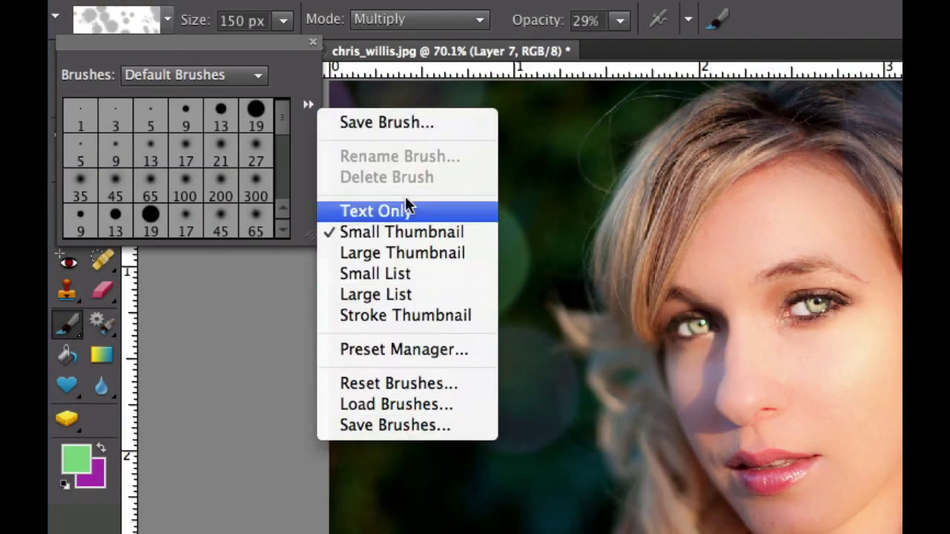
click(376, 123)
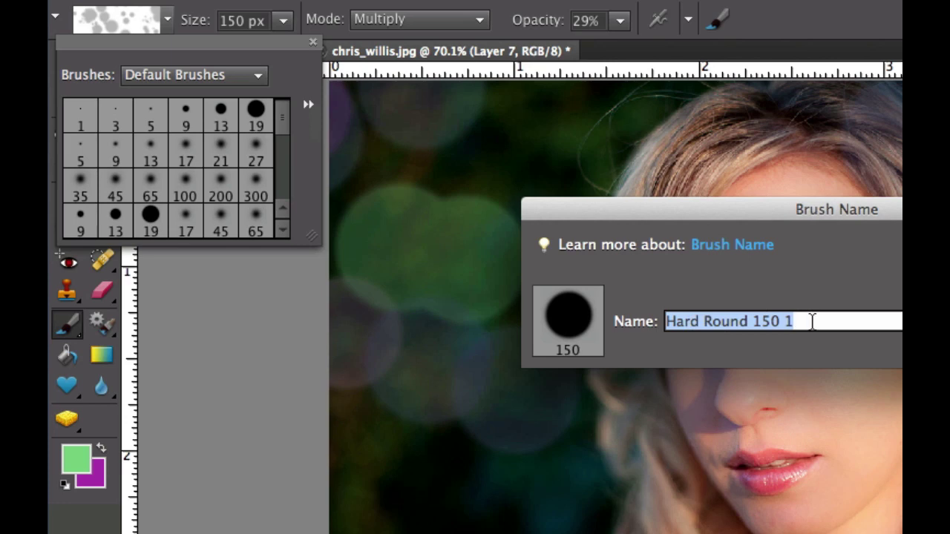
key(Return)
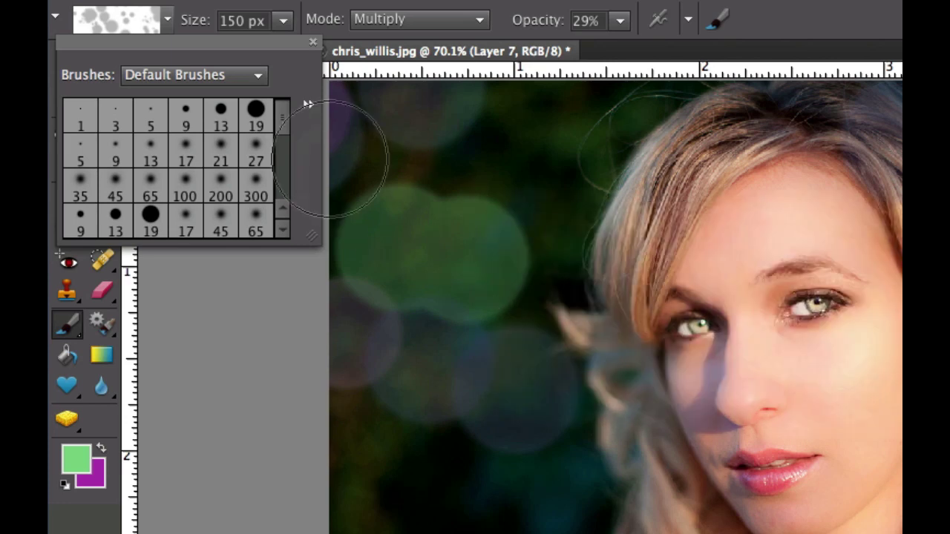
Select the 170 px round brush from the end of the preset list.
scroll(289, 133, down, 1)
drag(289, 132, 282, 229)
click(264, 232)
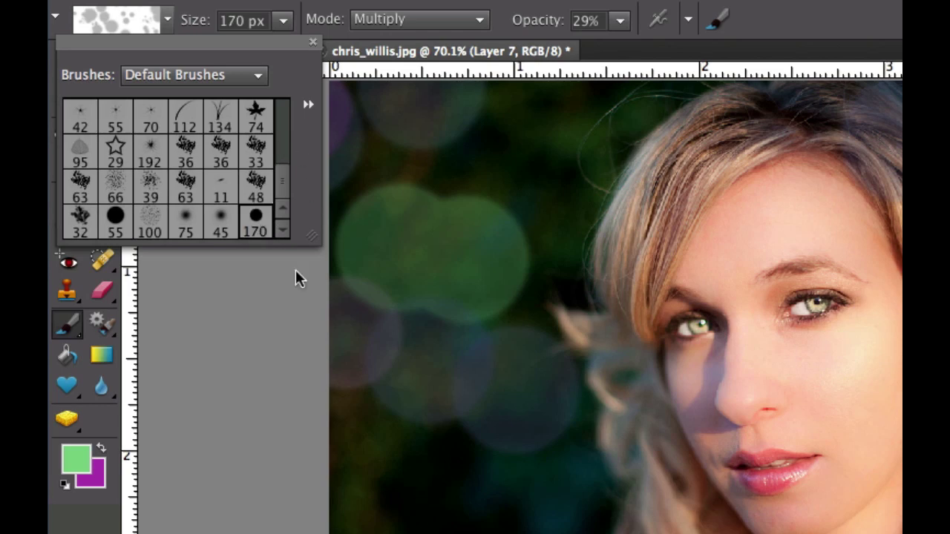
click(226, 359)
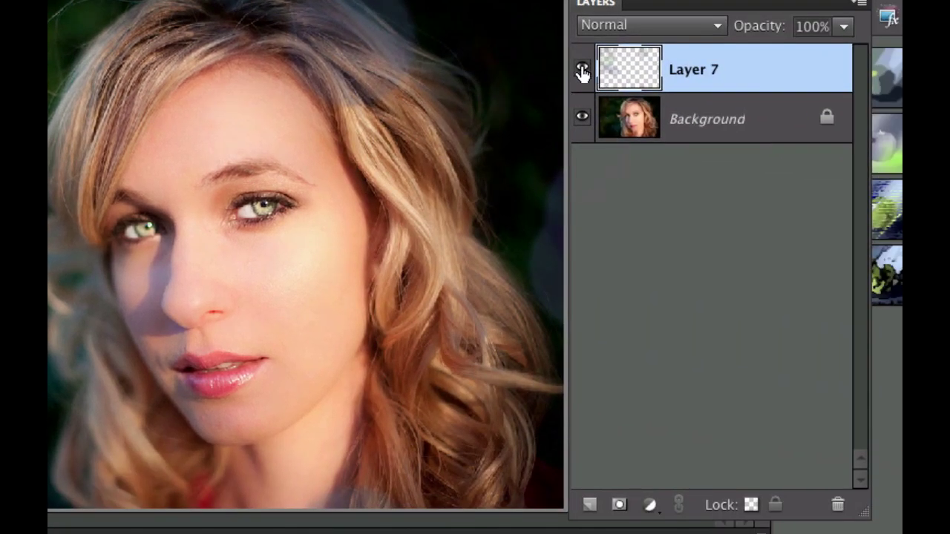
Hide Layer 7, add a new layer, and paint bokeh circles in the lower-left and upper-left background.
click(582, 72)
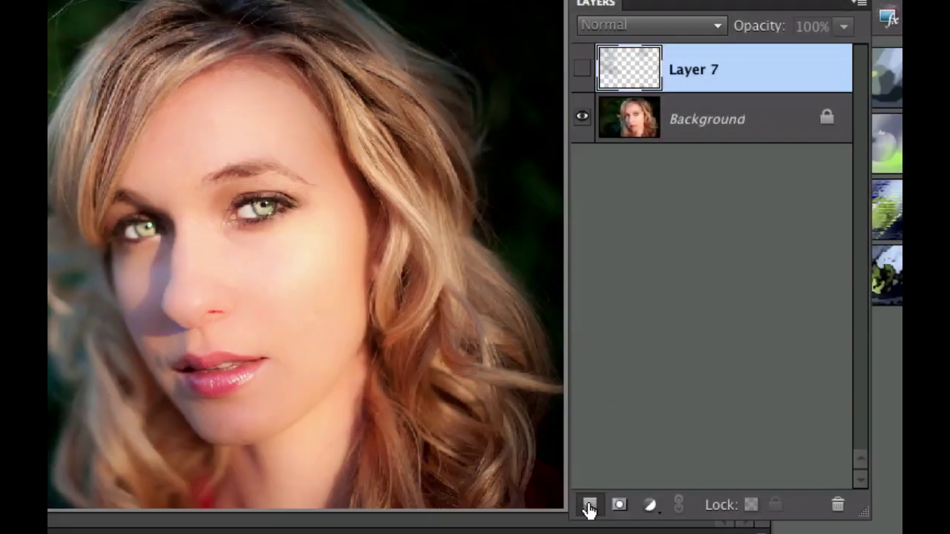
click(592, 507)
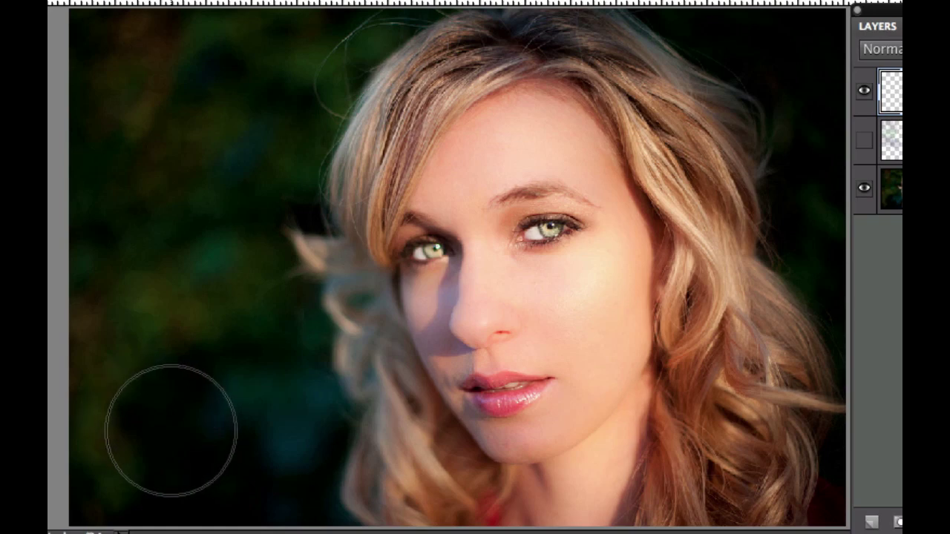
click(170, 429)
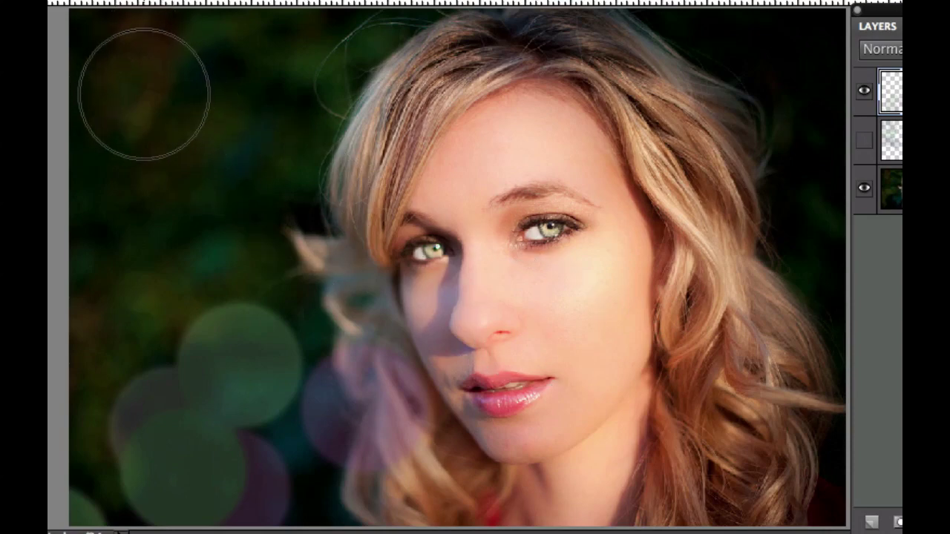
click(144, 95)
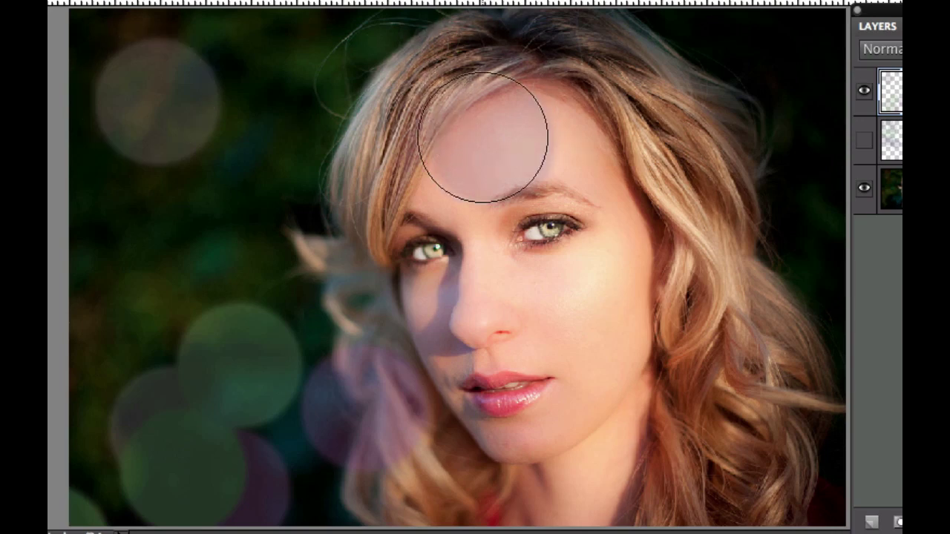
Undo unwanted dabs and repaint green, purple and pink bokeh circles in the upper-right and upper-left background.
key(ctrl+z)
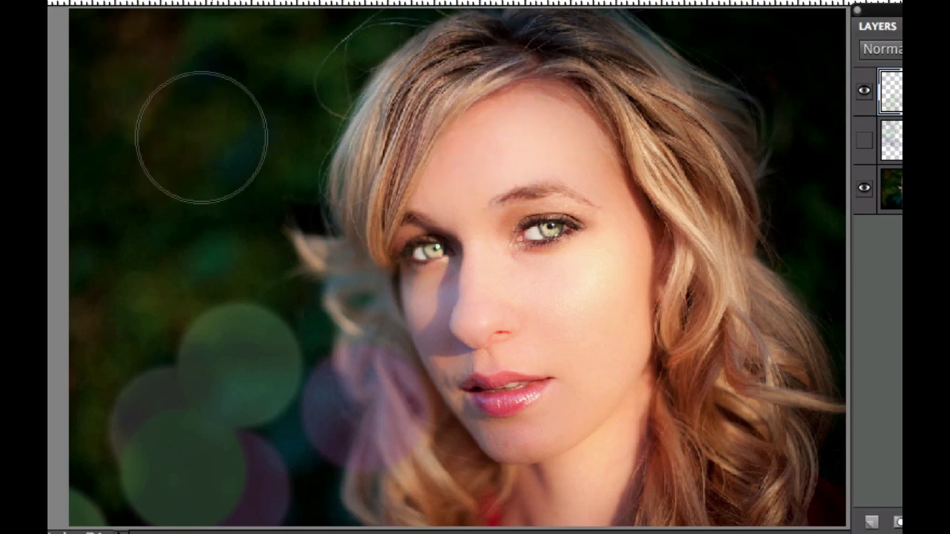
click(141, 82)
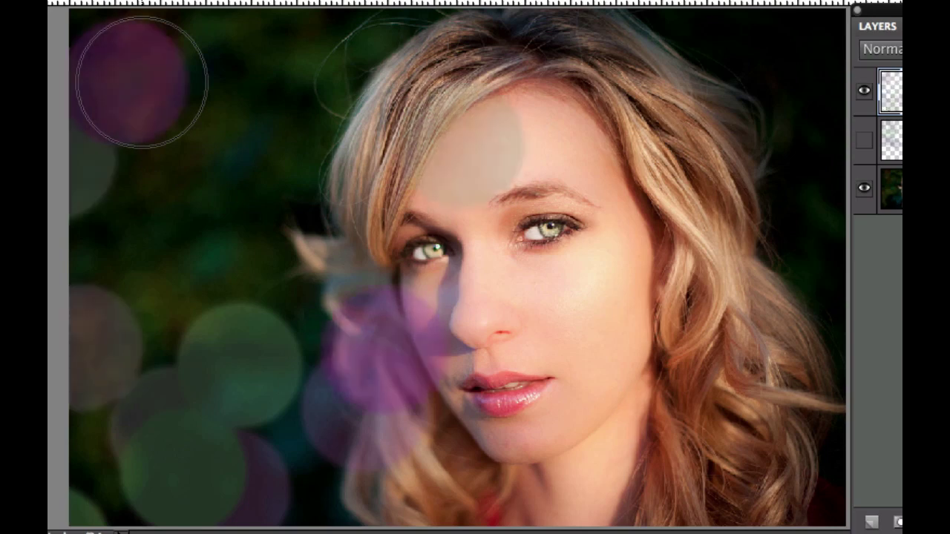
key(ctrl+z)
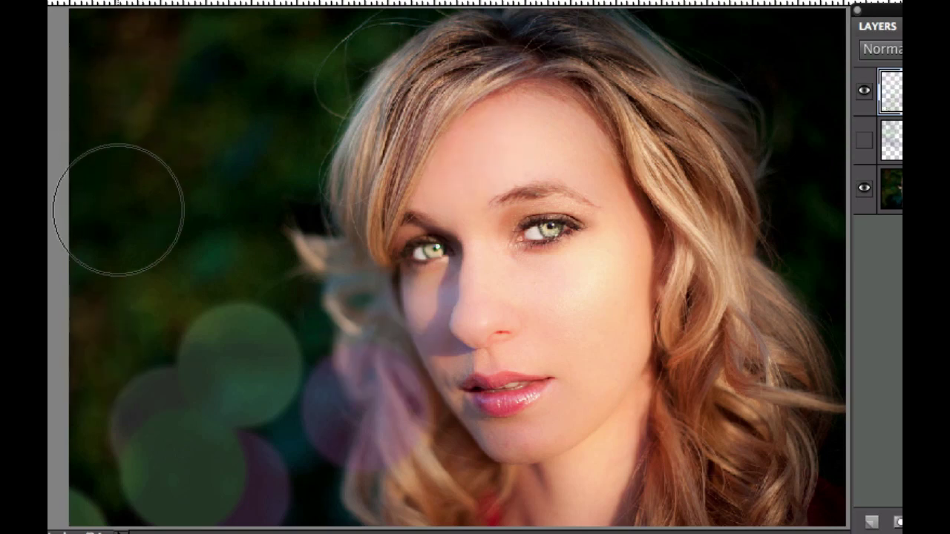
click(117, 216)
key(ctrl+z)
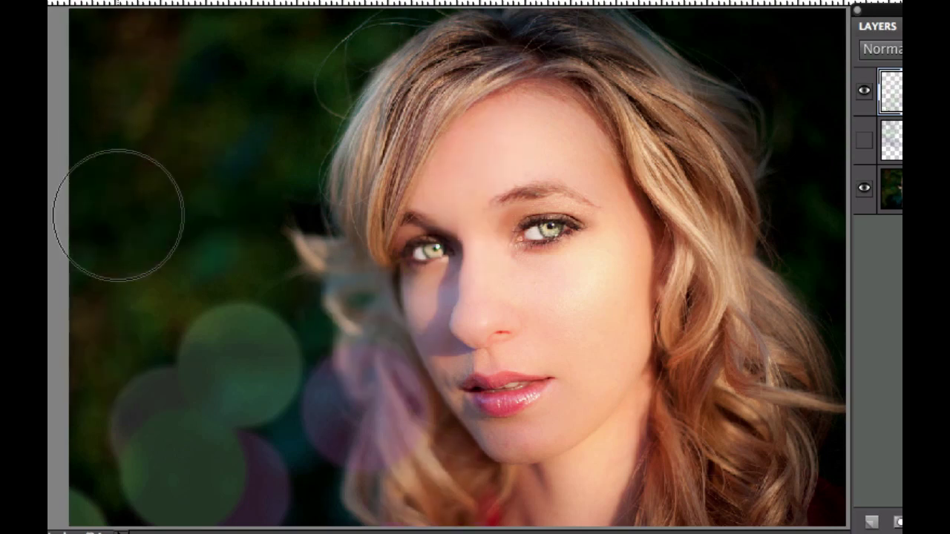
click(776, 82)
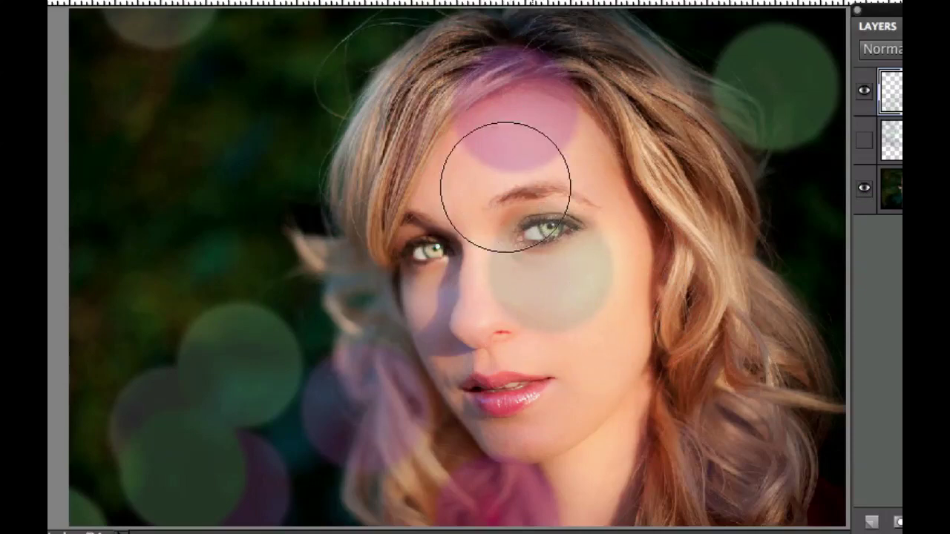
click(195, 153)
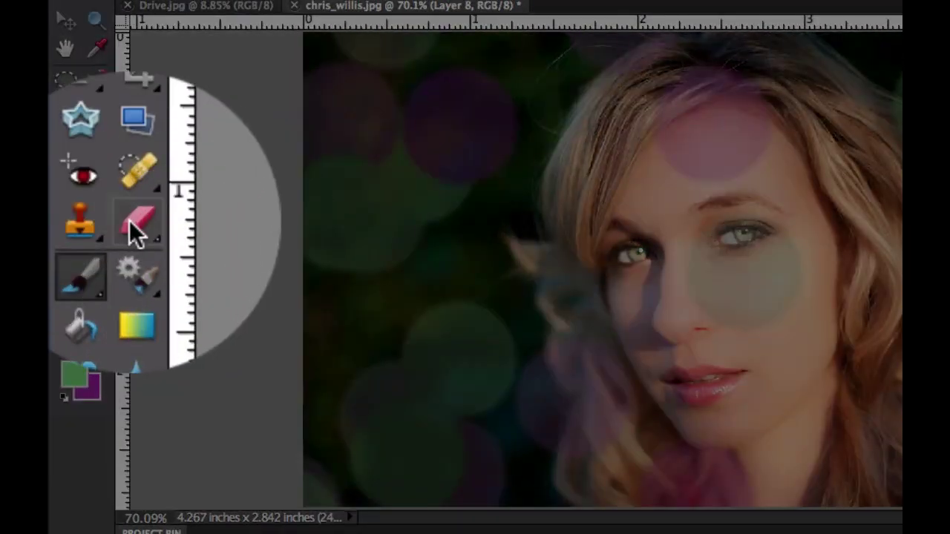
Erase the bokeh circles from the forehead and under the eye with a roughly 60 px eraser.
click(130, 222)
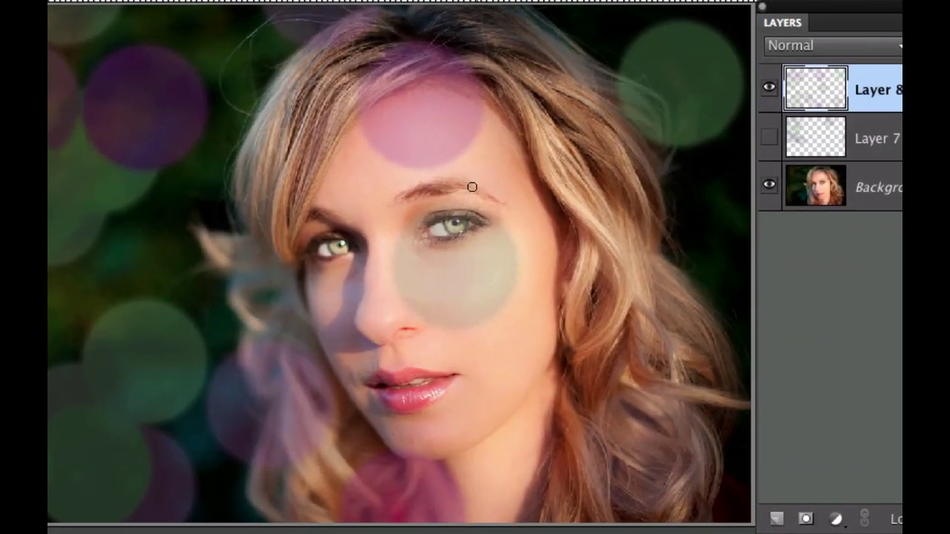
key(bracketright)
key(bracketright)
key(bracketright)
key(bracketright)
key(bracketright)
key(bracketright)
key(bracketright)
key(bracketright)
key(bracketright)
key(bracketright)
key(bracketright)
key(bracketright)
key(bracketright)
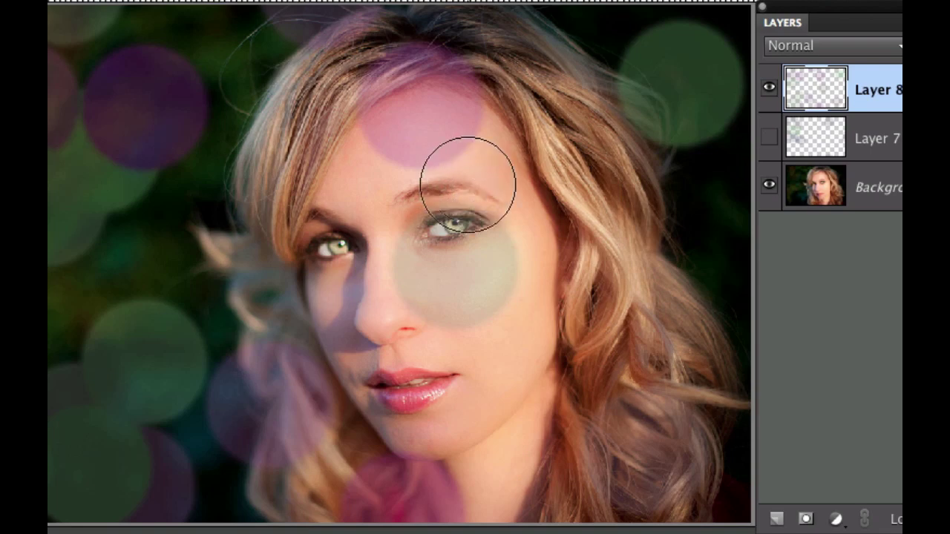
mouse_move(468, 185)
mouse_down()
mouse_move(459, 129)
mouse_move(430, 134)
mouse_move(412, 151)
mouse_move(434, 158)
mouse_move(463, 256)
mouse_up()
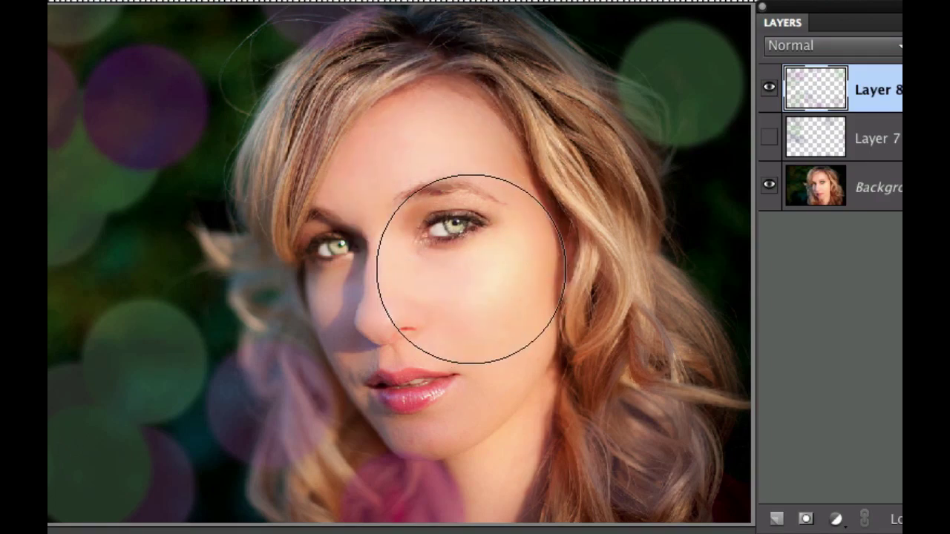